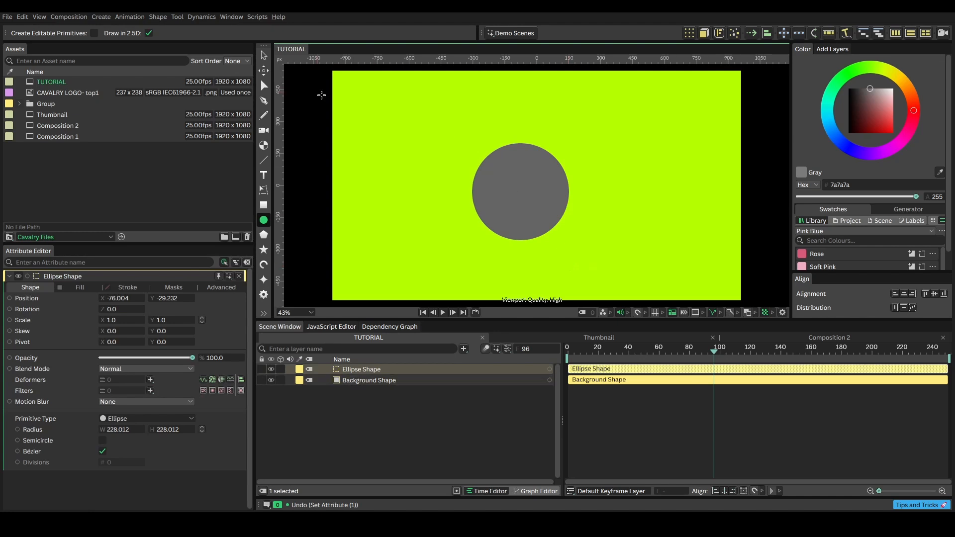
Centre the circle horizontally and vertically in the composition and turn off its fill
{"action": "left_click", "coordinate": [905, 294]}
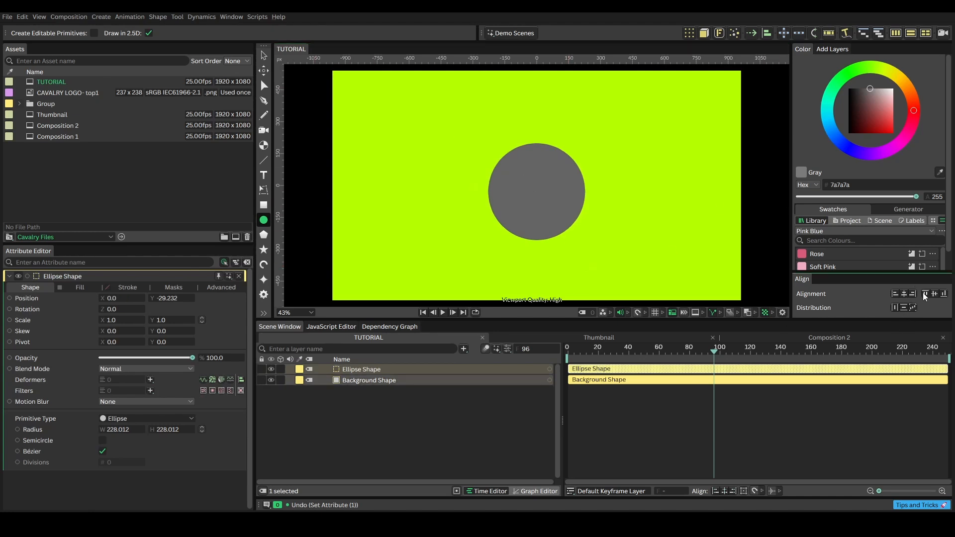
{"action": "left_click", "coordinate": [935, 294]}
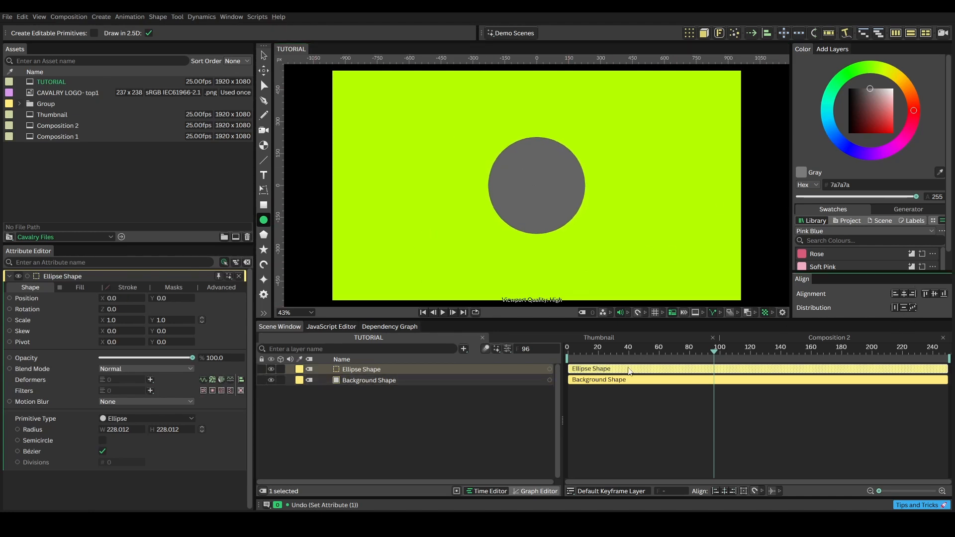
{"action": "left_click", "coordinate": [379, 371]}
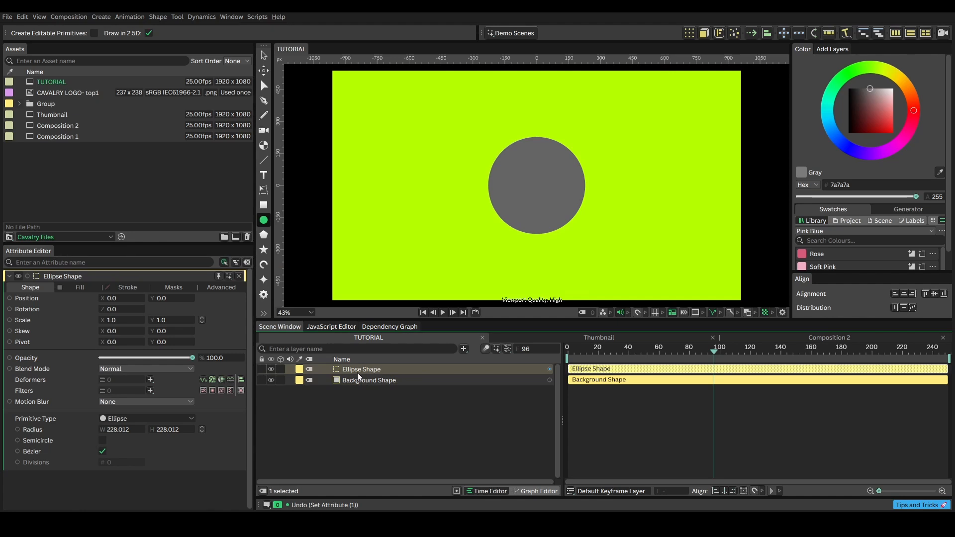
{"action": "left_click", "coordinate": [74, 288]}
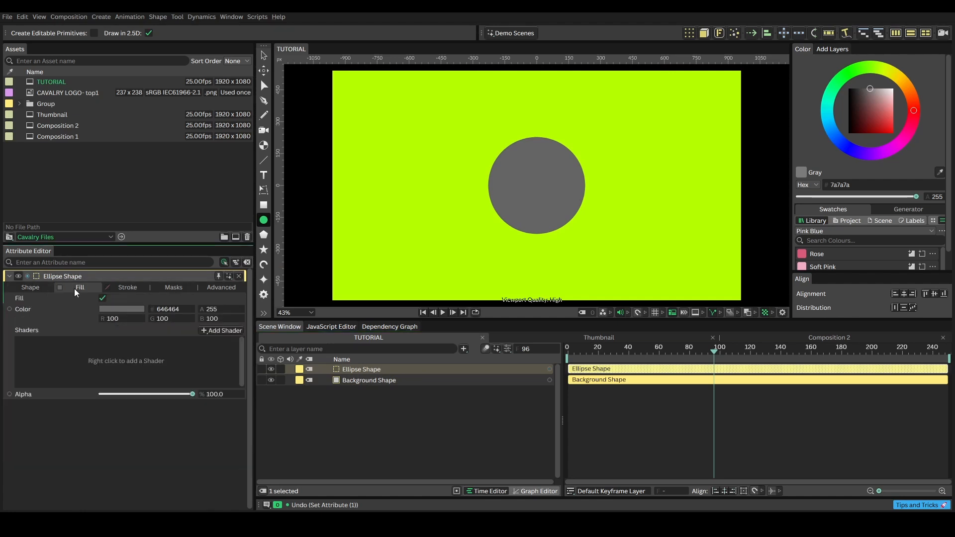
{"action": "left_click", "coordinate": [102, 299]}
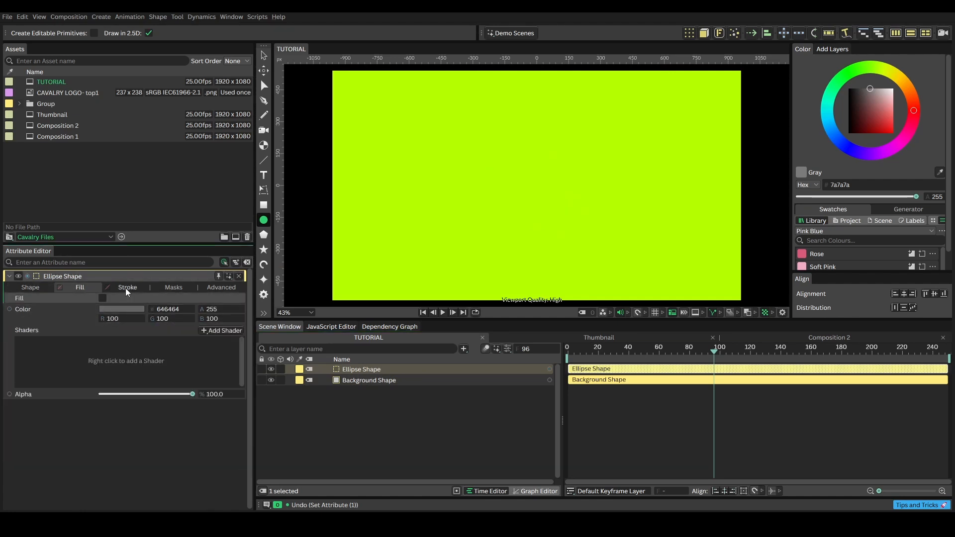
Enable the circle's stroke and set the stroke width to about 8.3
{"action": "left_click", "coordinate": [127, 288]}
{"action": "left_click", "coordinate": [103, 298]}
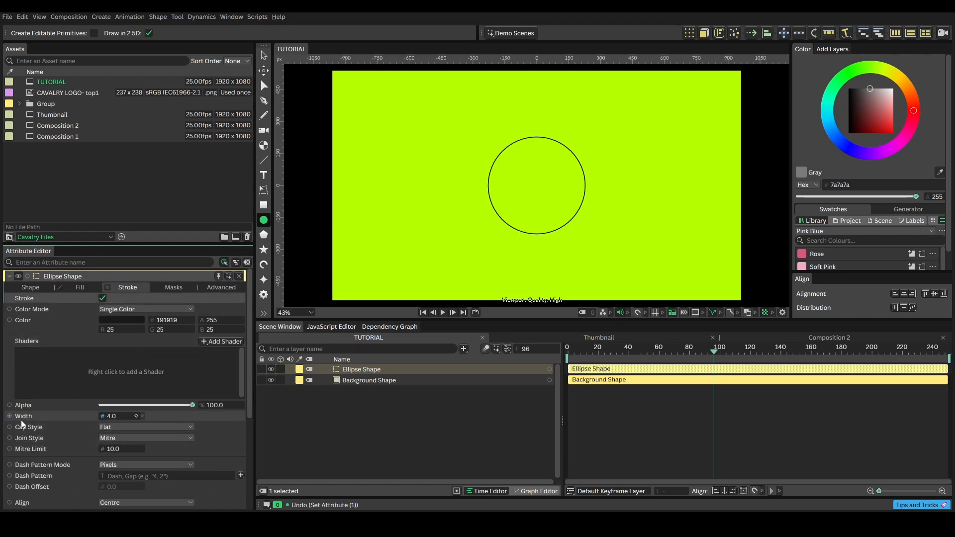
{"action": "left_click_drag", "start_coordinate": [113, 419], "coordinate": [142, 422]}
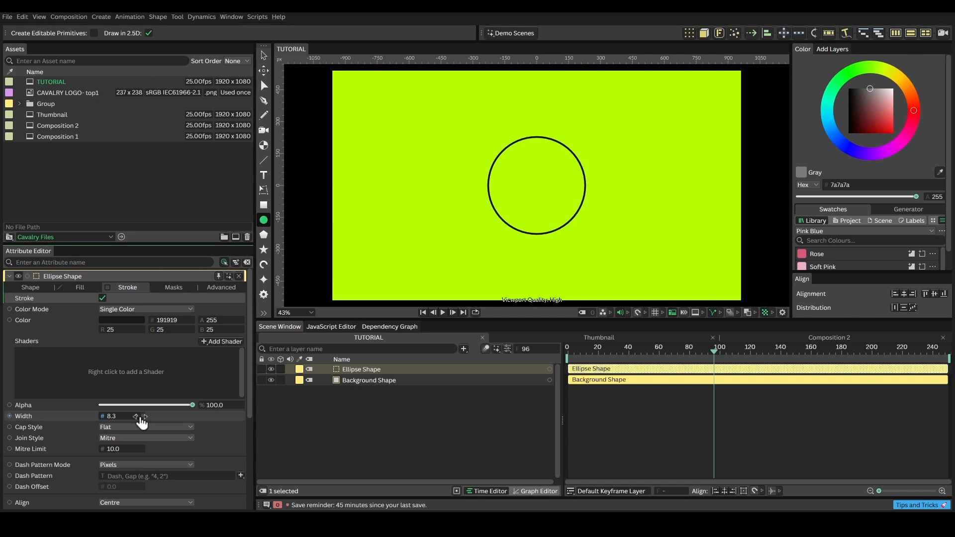
Create a Duplicator from the Ellipse Shape layer
{"action": "left_click", "coordinate": [378, 401]}
{"action": "left_click", "coordinate": [377, 373]}
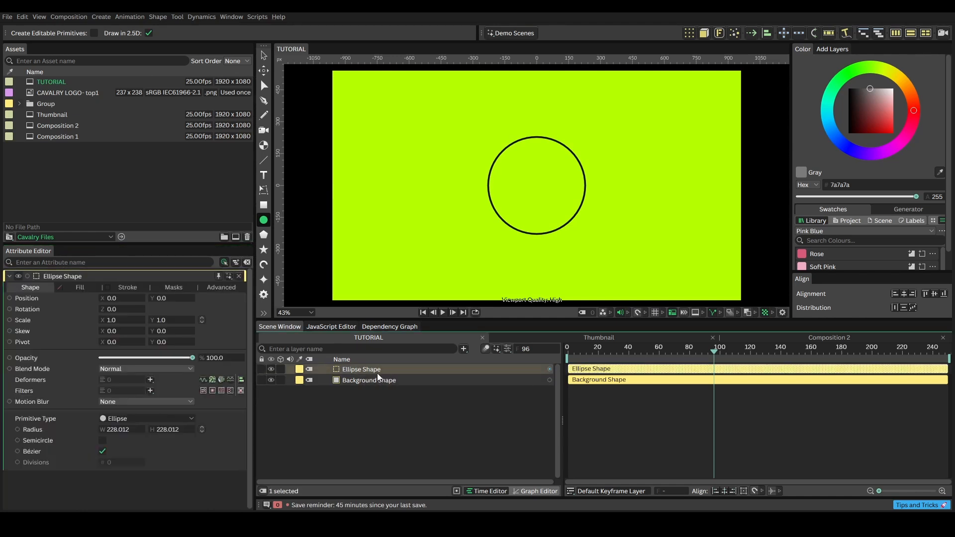
{"action": "left_click", "coordinate": [689, 33]}
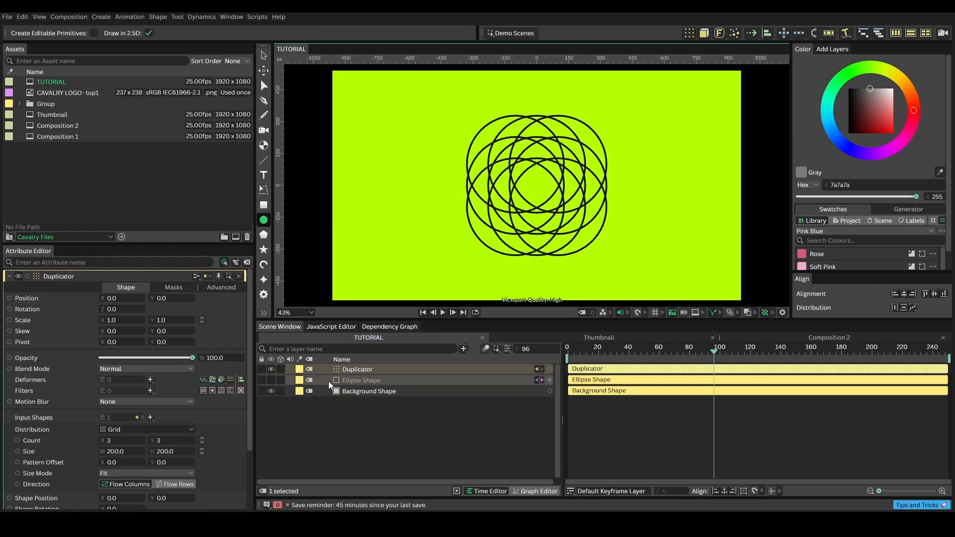
Set the Duplicator's distribution to Circle with a count of 16 and a radius of 5
{"action": "left_click", "coordinate": [117, 430]}
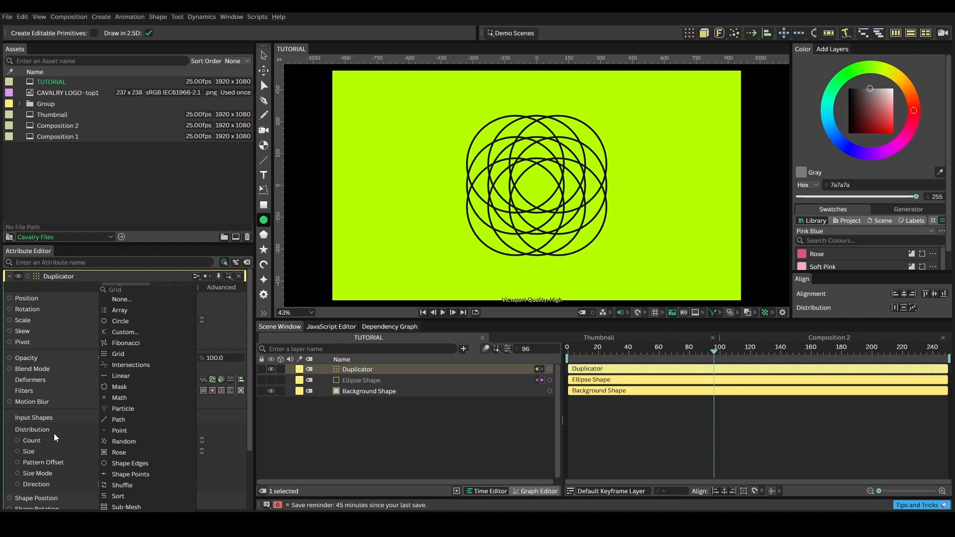
{"action": "left_click", "coordinate": [61, 432]}
{"action": "left_click", "coordinate": [126, 431]}
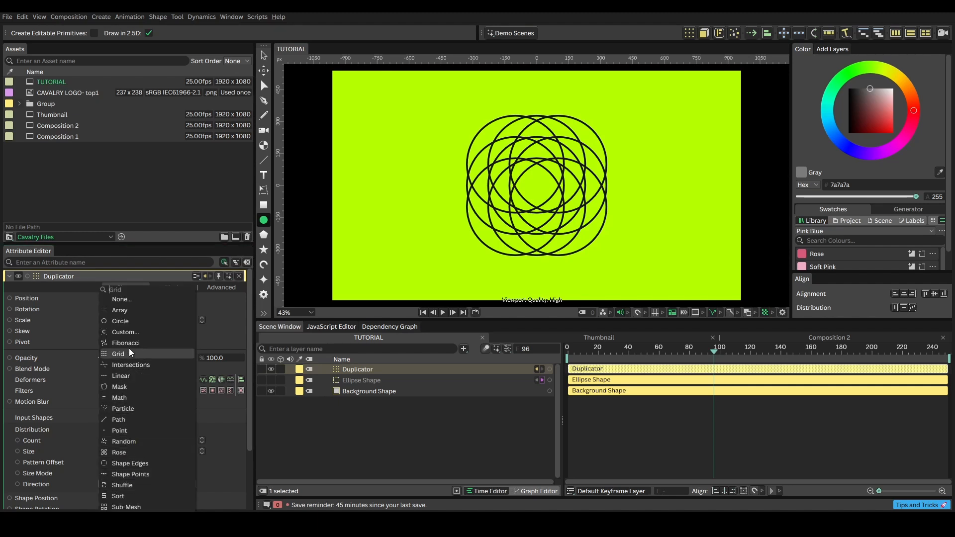
{"action": "left_click", "coordinate": [130, 318]}
{"action": "left_click_drag", "start_coordinate": [113, 445], "coordinate": [26, 500]}
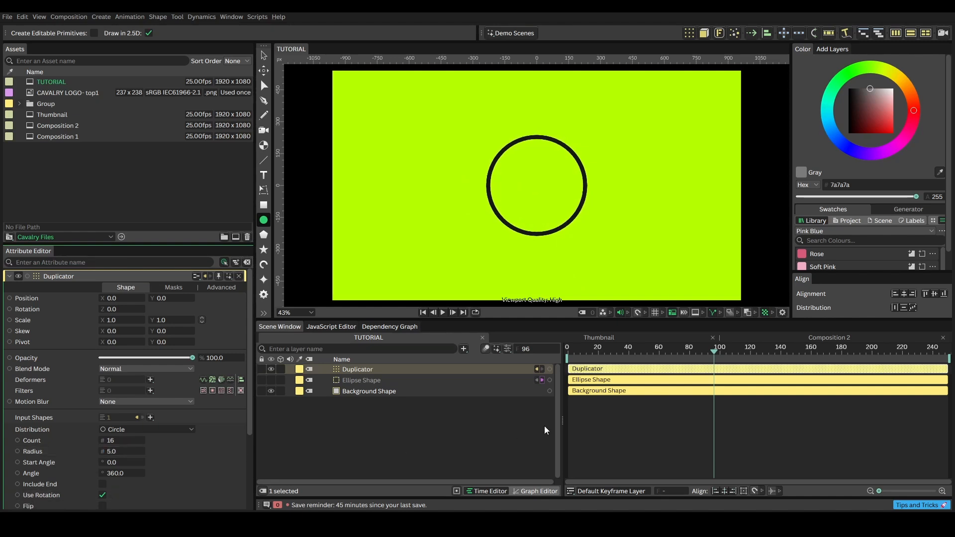
Go to frame 0 and add a Stagger behaviour to the Duplicator's Shape Scale
{"action": "left_click", "coordinate": [566, 354]}
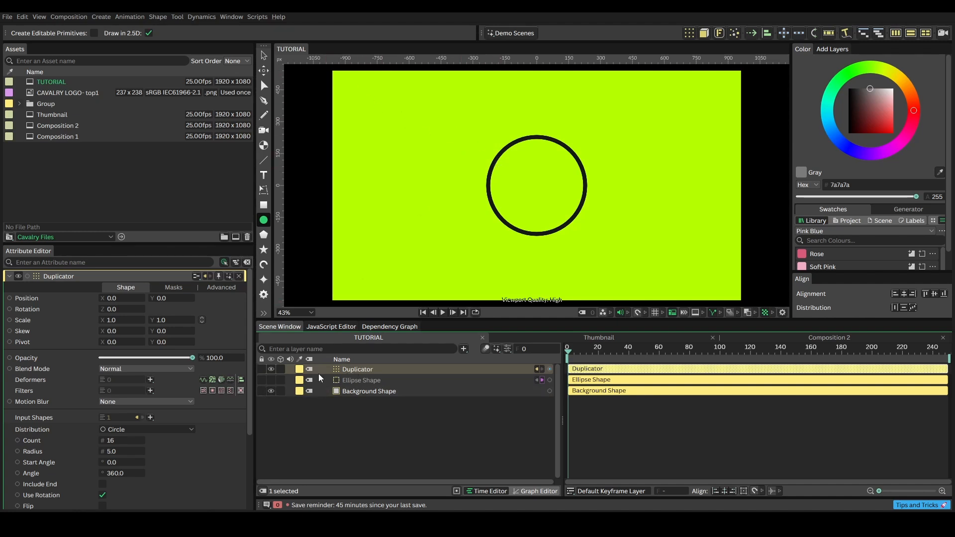
{"action": "scroll", "coordinate": [246, 398], "scroll_direction": "down", "scroll_amount": 3}
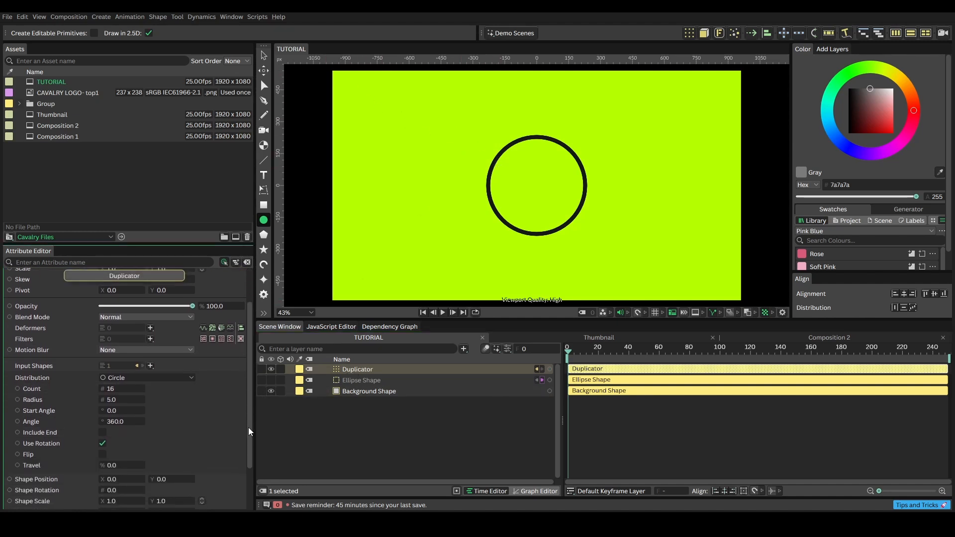
{"action": "scroll", "coordinate": [247, 438], "scroll_direction": "down", "scroll_amount": 3}
{"action": "mouse_move", "coordinate": [42, 454]}
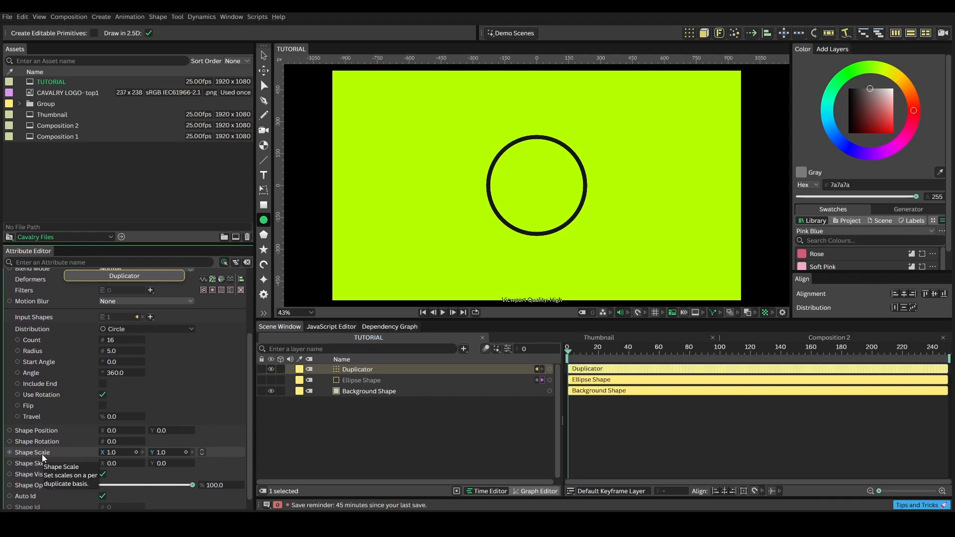
{"action": "right_click", "coordinate": [43, 455]}
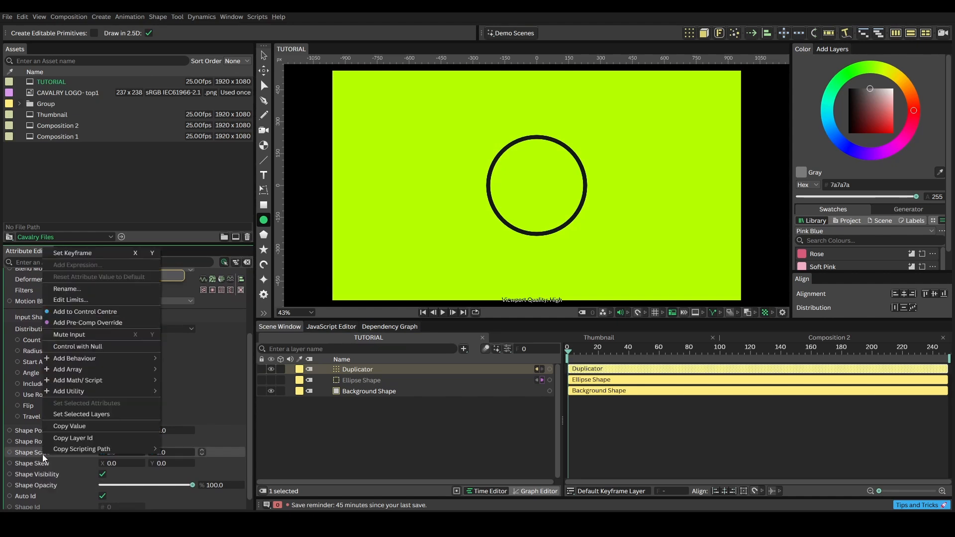
{"action": "mouse_move", "coordinate": [84, 358]}
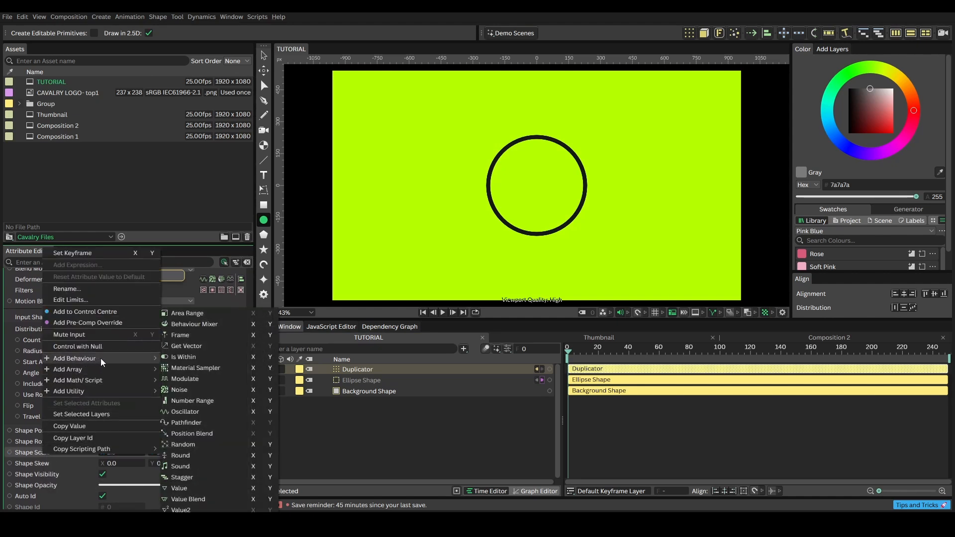
{"action": "left_click", "coordinate": [183, 477]}
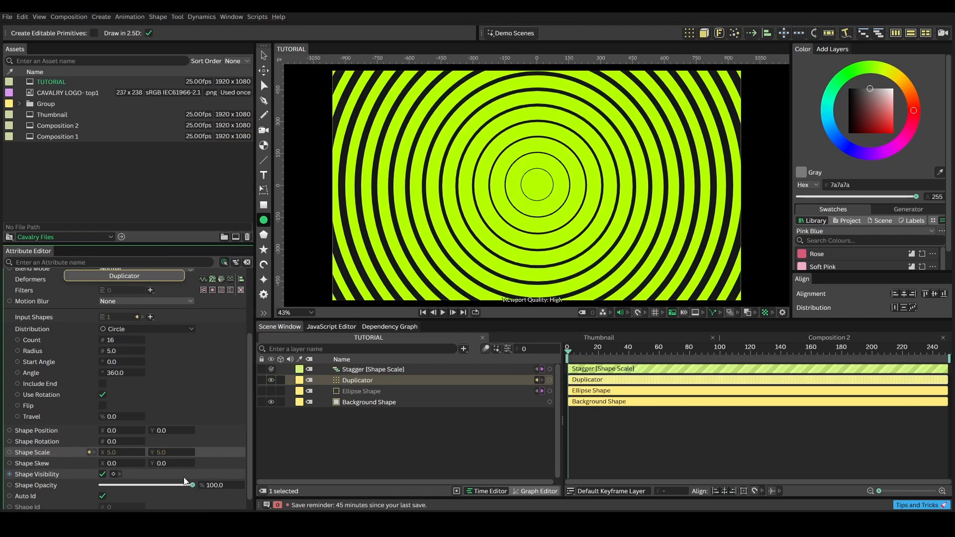
Set the Stagger's strength to 175, maximum to 7 and offset to -3.1
{"action": "left_click", "coordinate": [364, 371]}
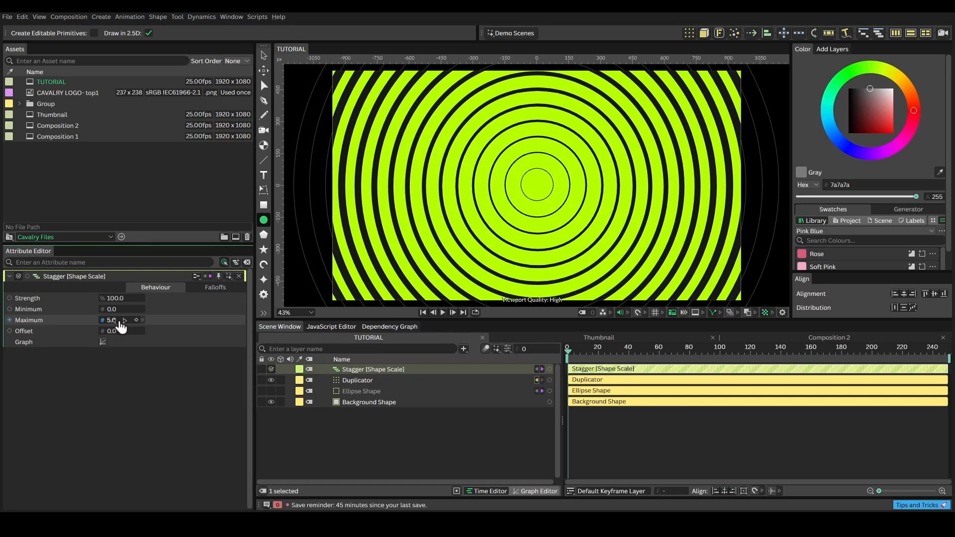
{"action": "left_click_drag", "start_coordinate": [121, 324], "coordinate": [166, 304]}
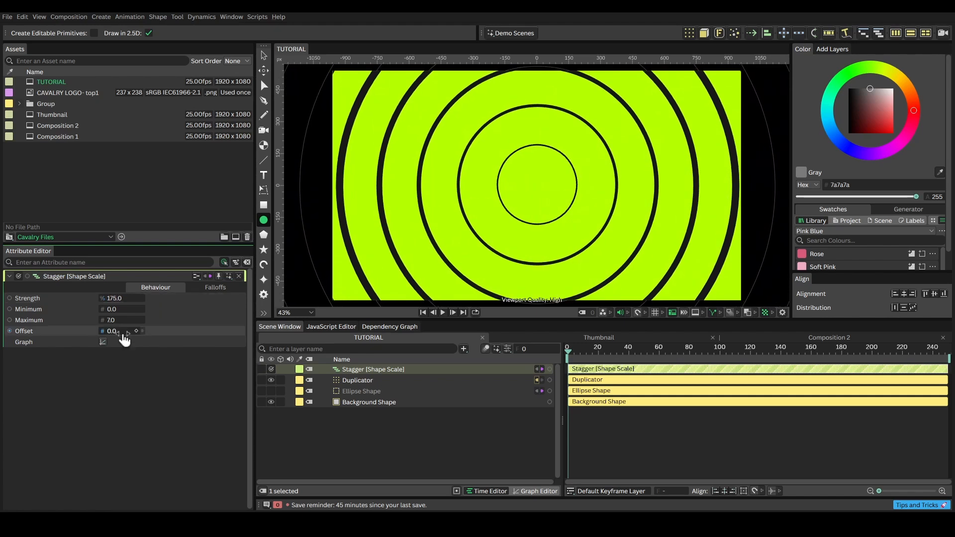
{"action": "left_click_drag", "start_coordinate": [121, 333], "coordinate": [100, 342]}
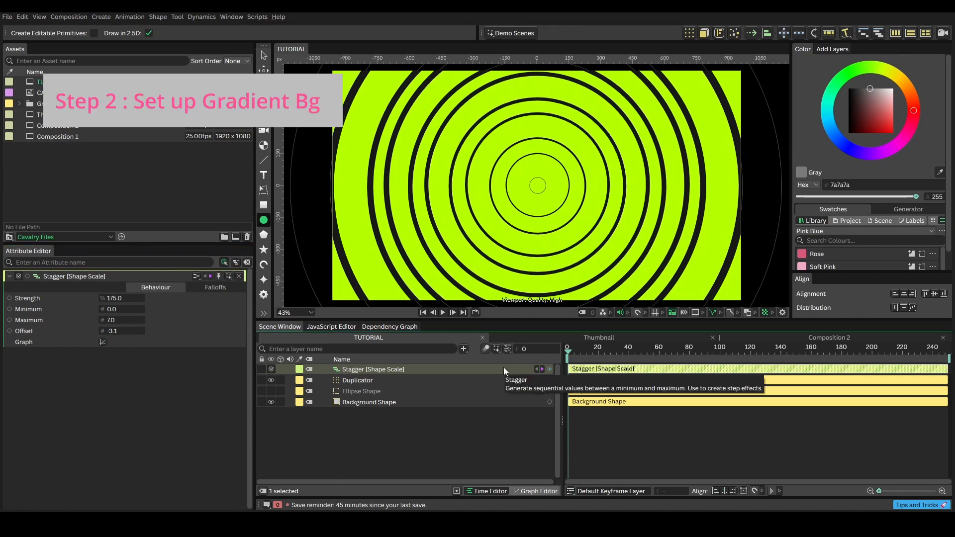
Add a Gradient Shader to the Background Shape's fill and set its mode to Radial Gradient
{"action": "left_click", "coordinate": [363, 403]}
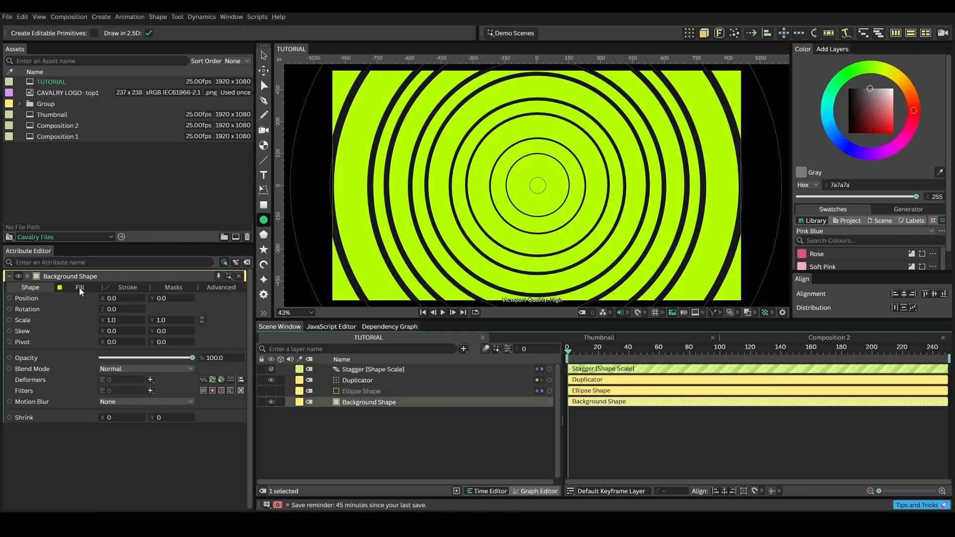
{"action": "left_click", "coordinate": [80, 288]}
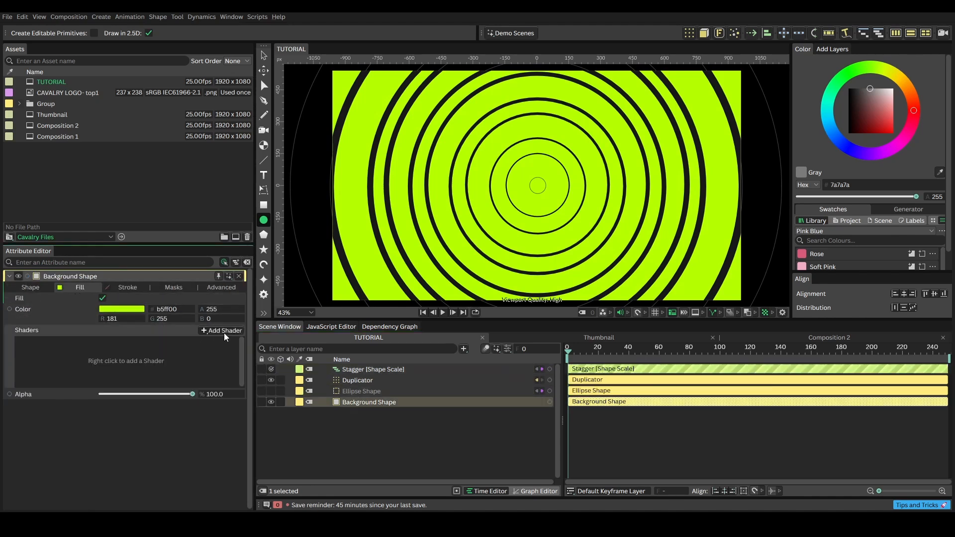
{"action": "left_click", "coordinate": [224, 333]}
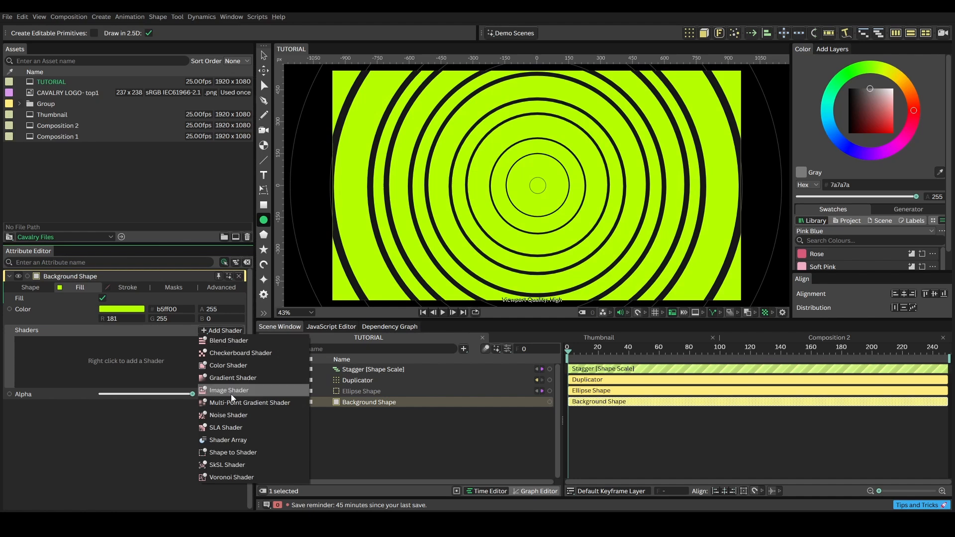
{"action": "left_click", "coordinate": [240, 379]}
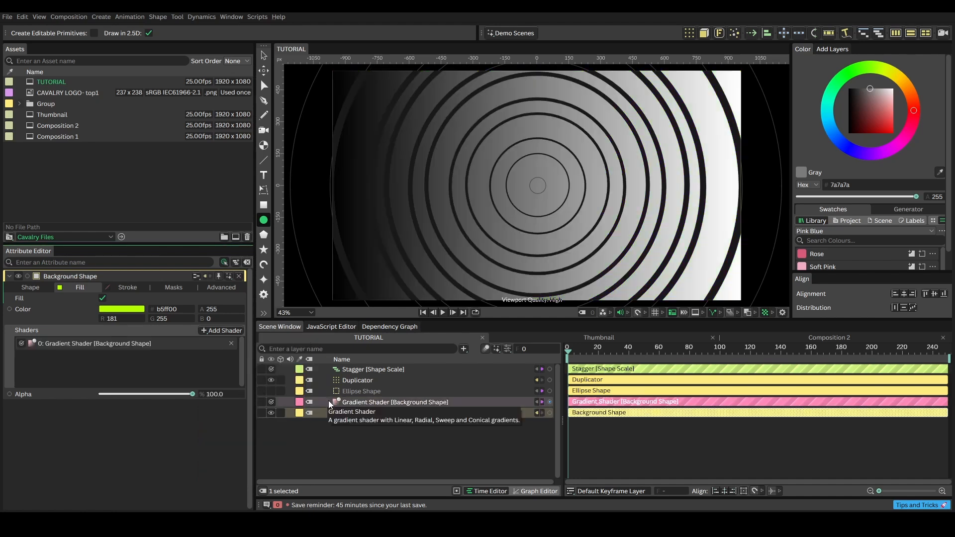
{"action": "left_click", "coordinate": [379, 403]}
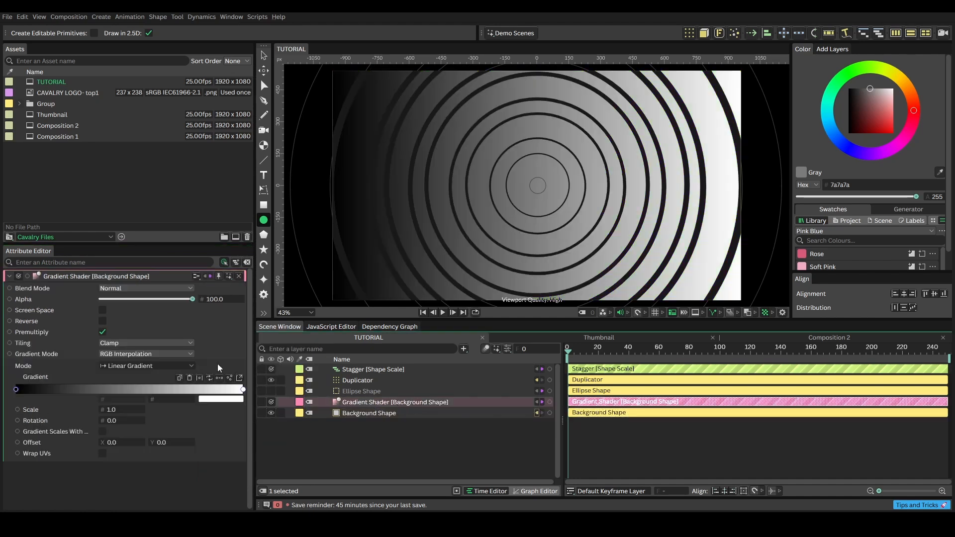
{"action": "left_click", "coordinate": [141, 366]}
{"action": "left_click", "coordinate": [145, 406]}
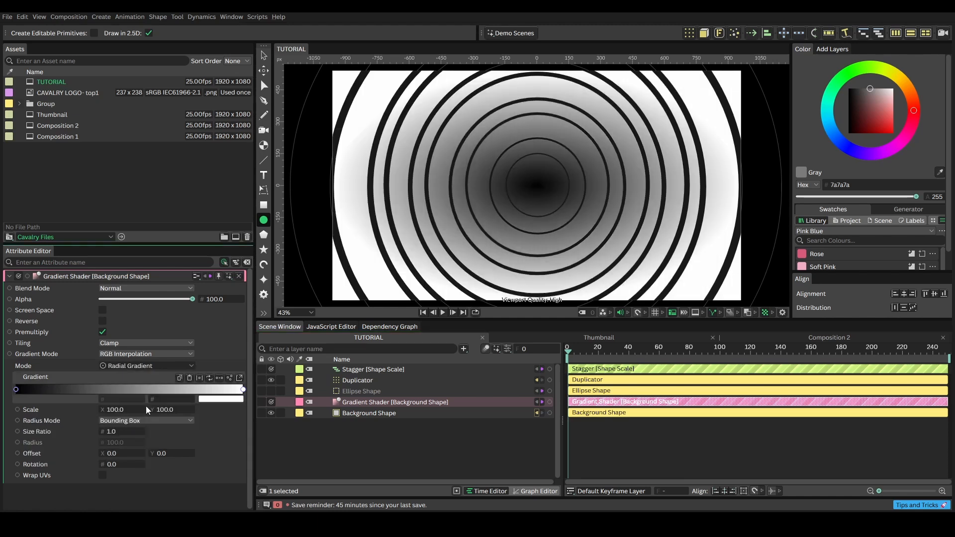
Recolour the gradient's first stop to blue 006bff and add an orange stop at position 0.381
{"action": "double_click", "coordinate": [16, 390]}
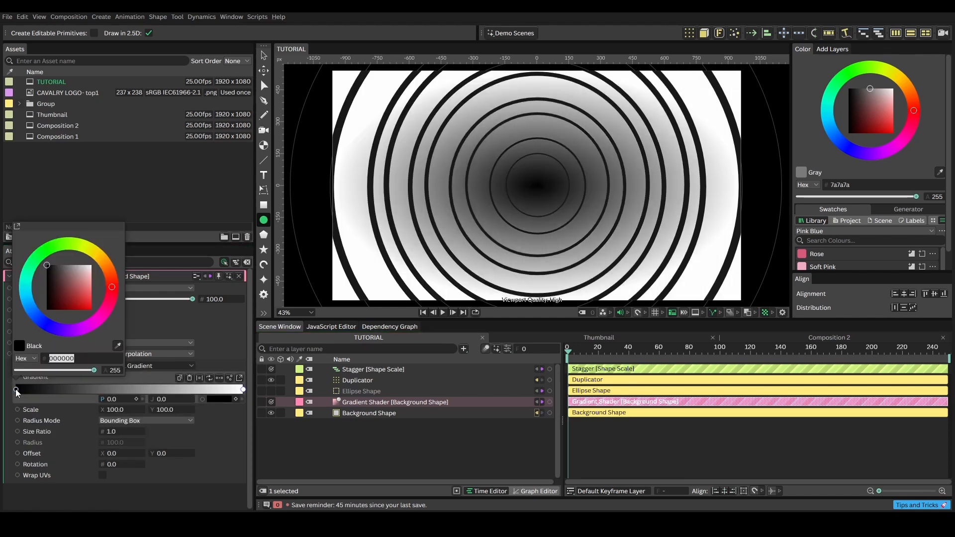
{"action": "left_click", "coordinate": [33, 312]}
{"action": "left_click_drag", "start_coordinate": [78, 303], "coordinate": [96, 315]}
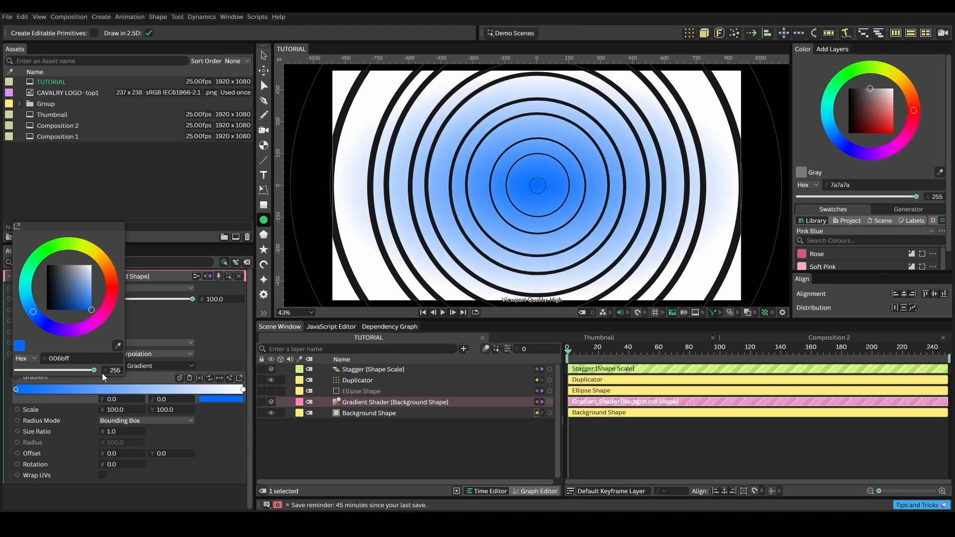
{"action": "double_click", "coordinate": [102, 389]}
{"action": "left_click", "coordinate": [138, 271]}
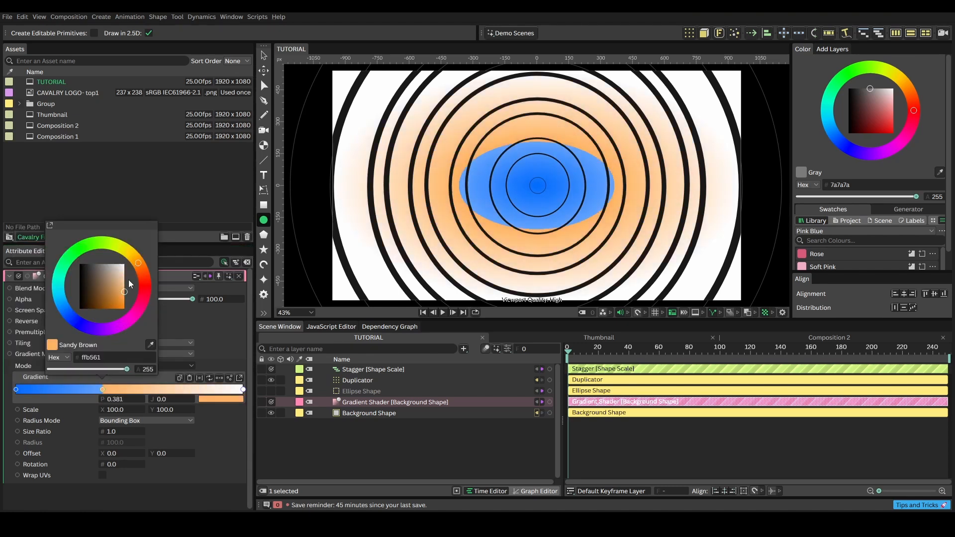
{"action": "left_click", "coordinate": [124, 309]}
{"action": "left_click", "coordinate": [190, 476]}
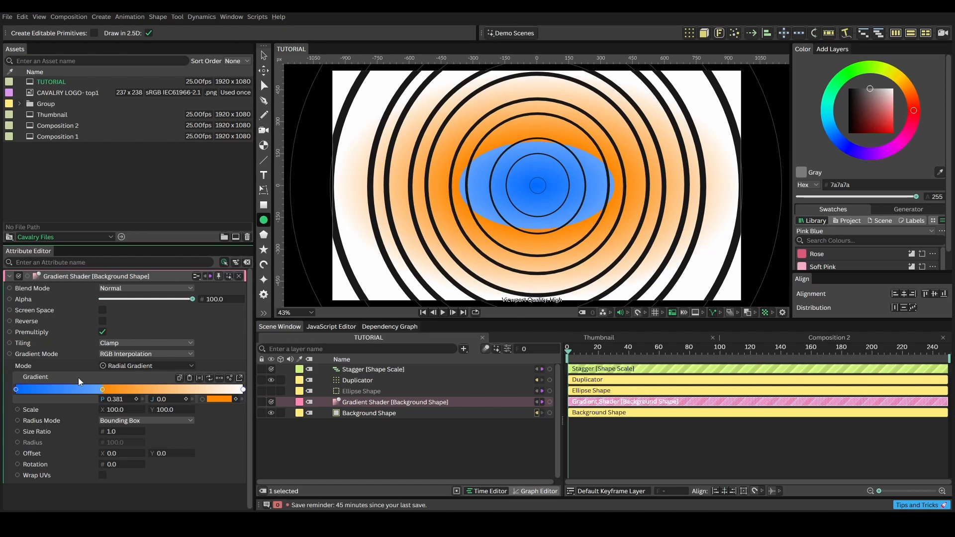
Paste the copied multicolour gradient into the shader and set its scale to 61 by 117 and size ratio to 1.37
{"action": "left_click", "coordinate": [189, 378]}
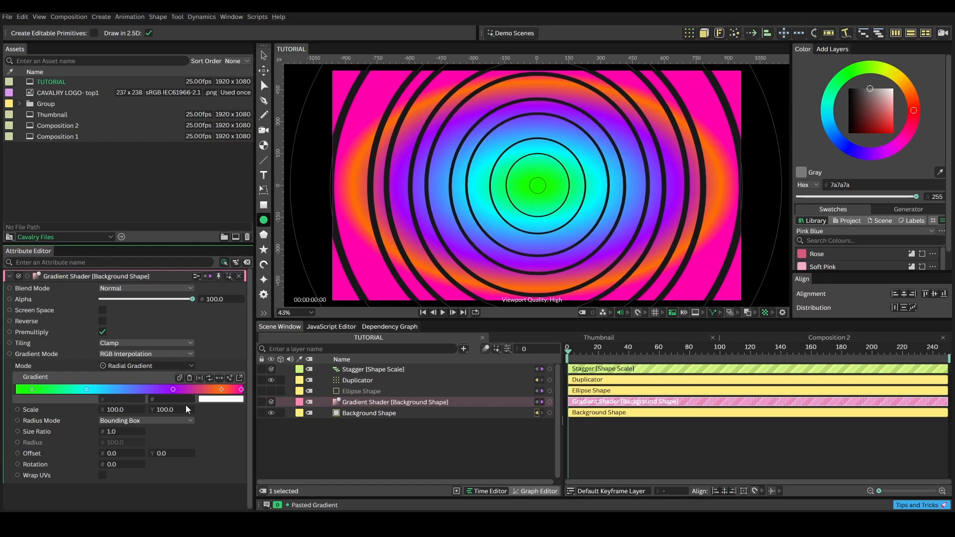
{"action": "left_click_drag", "start_coordinate": [125, 414], "coordinate": [110, 424]}
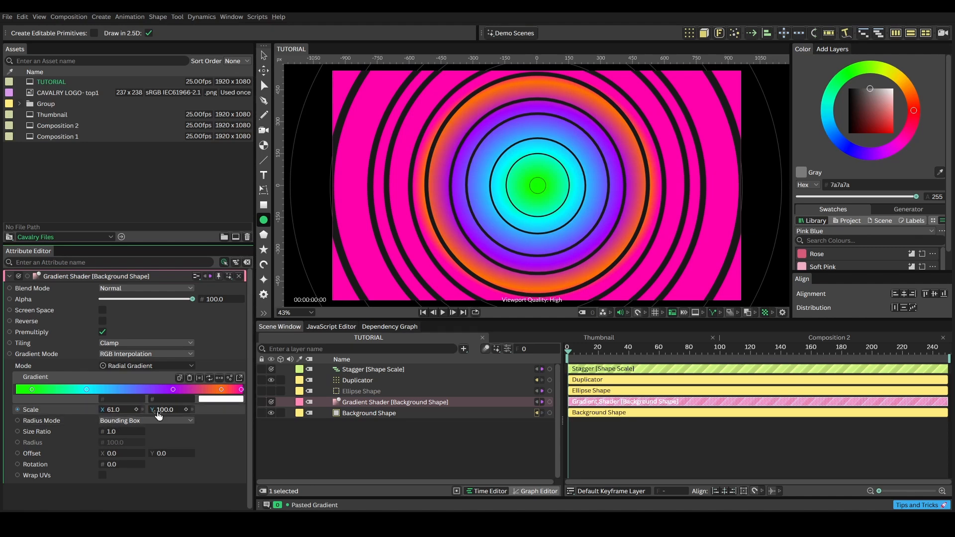
{"action": "left_click_drag", "start_coordinate": [171, 415], "coordinate": [135, 448]}
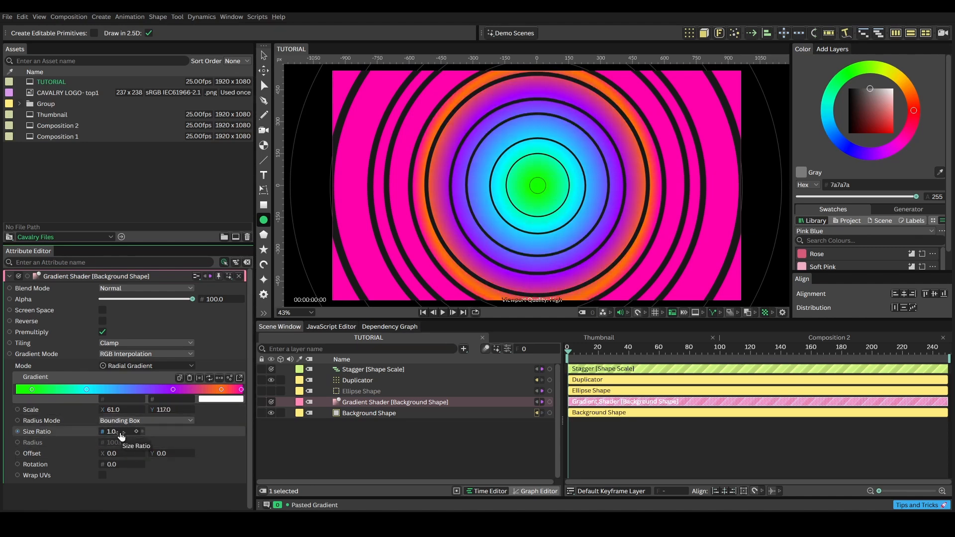
{"action": "left_click_drag", "start_coordinate": [121, 437], "coordinate": [145, 438]}
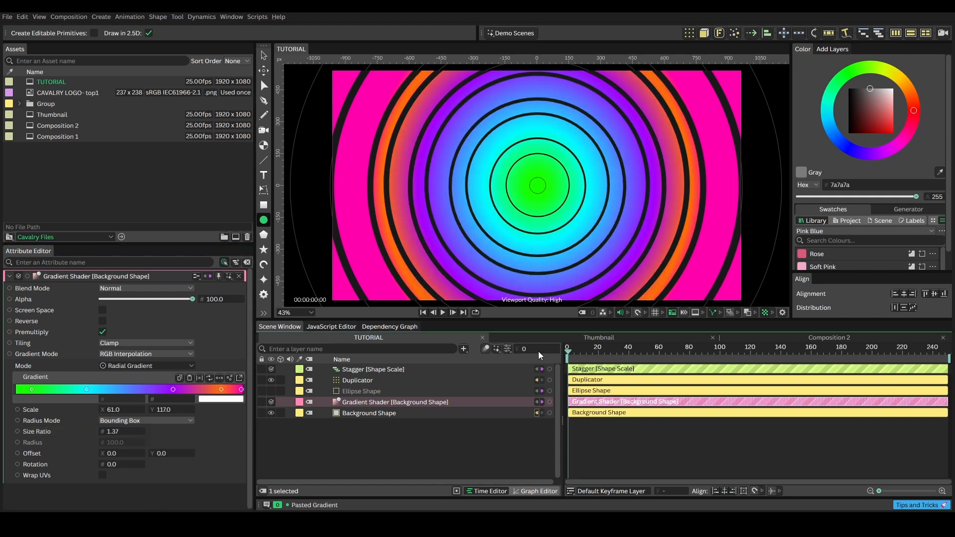
Return to the first frame and add a Zoom Blur filter to the Duplicator
{"action": "key", "text": "q"}
{"action": "key", "text": "space"}
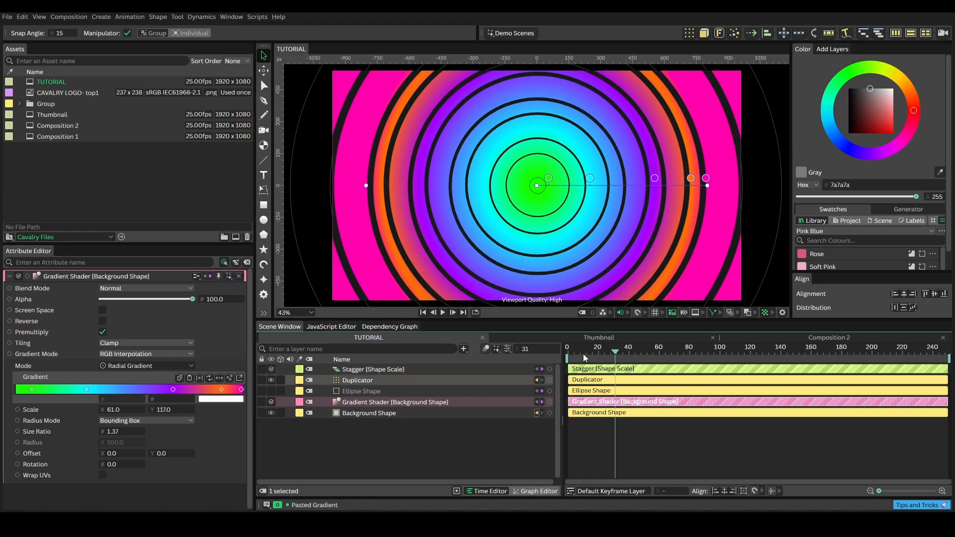
{"action": "left_click_drag", "start_coordinate": [584, 354], "coordinate": [558, 354]}
{"action": "left_click", "coordinate": [359, 383]}
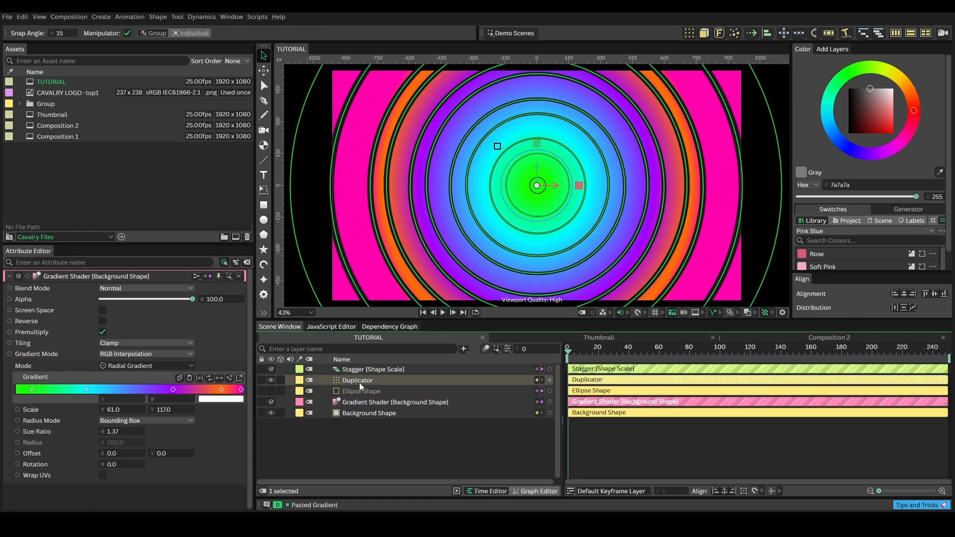
{"action": "left_click", "coordinate": [150, 392]}
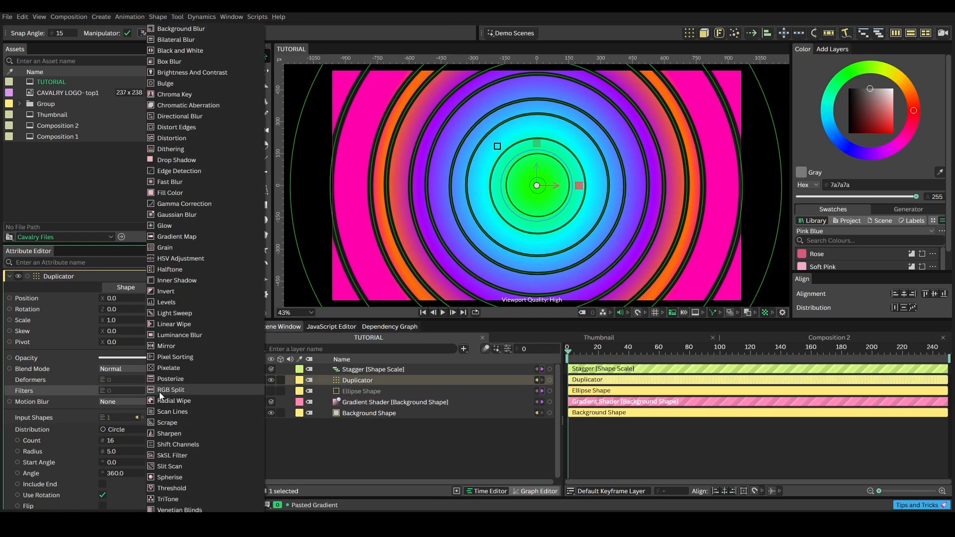
{"action": "left_click", "coordinate": [169, 532]}
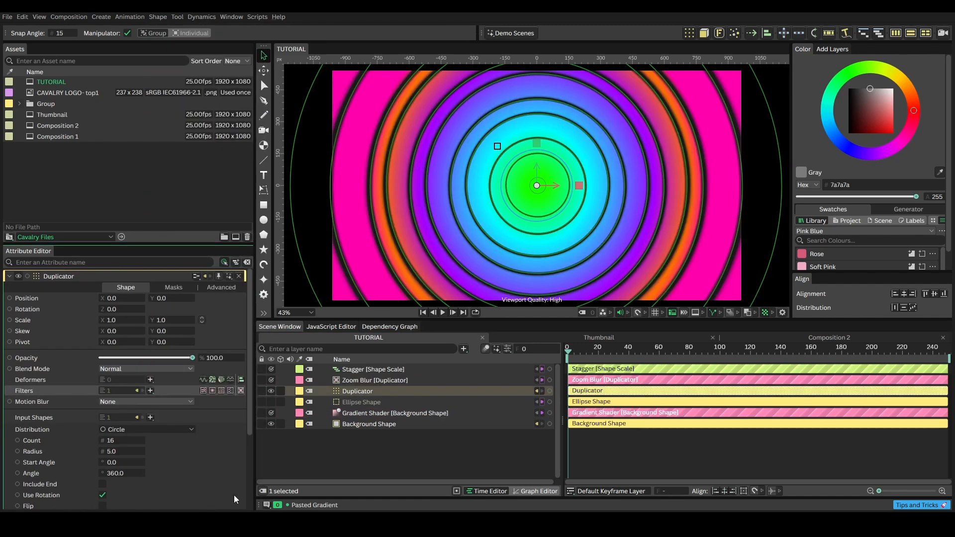
Set the Zoom Blur's amount to 486 and its attenuation multiplier to 0.93
{"action": "left_click", "coordinate": [366, 382]}
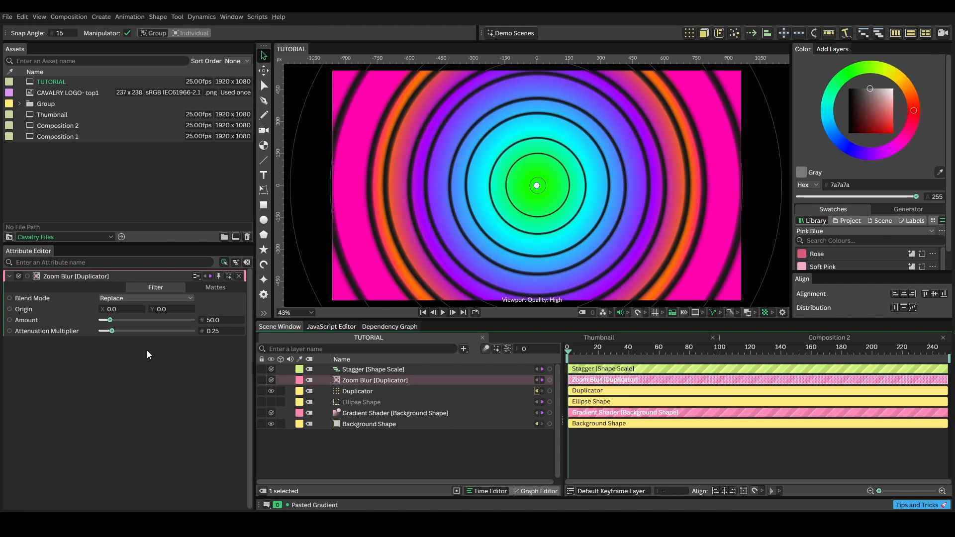
{"action": "left_click_drag", "start_coordinate": [112, 331], "coordinate": [189, 320]}
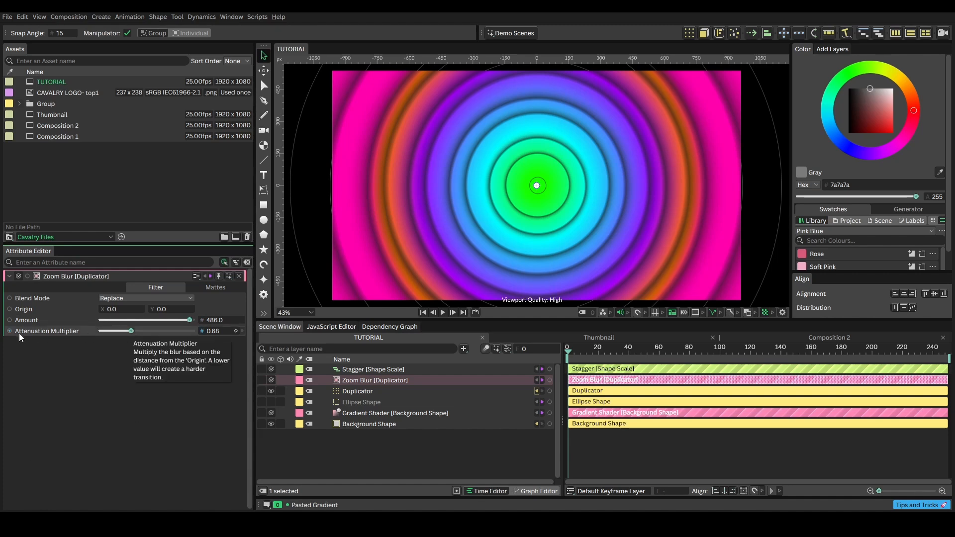
{"action": "mouse_move", "coordinate": [57, 333]}
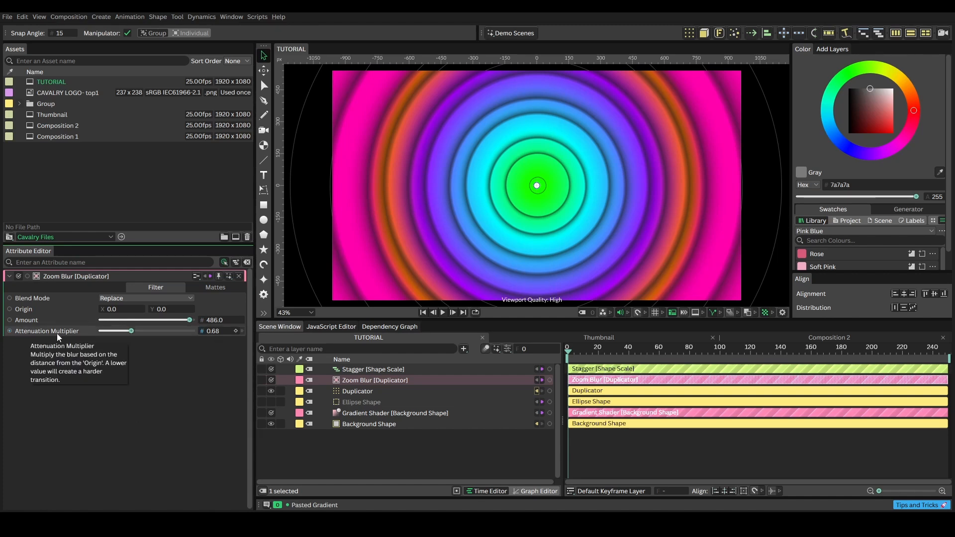
{"action": "left_click_drag", "start_coordinate": [131, 332], "coordinate": [144, 332]}
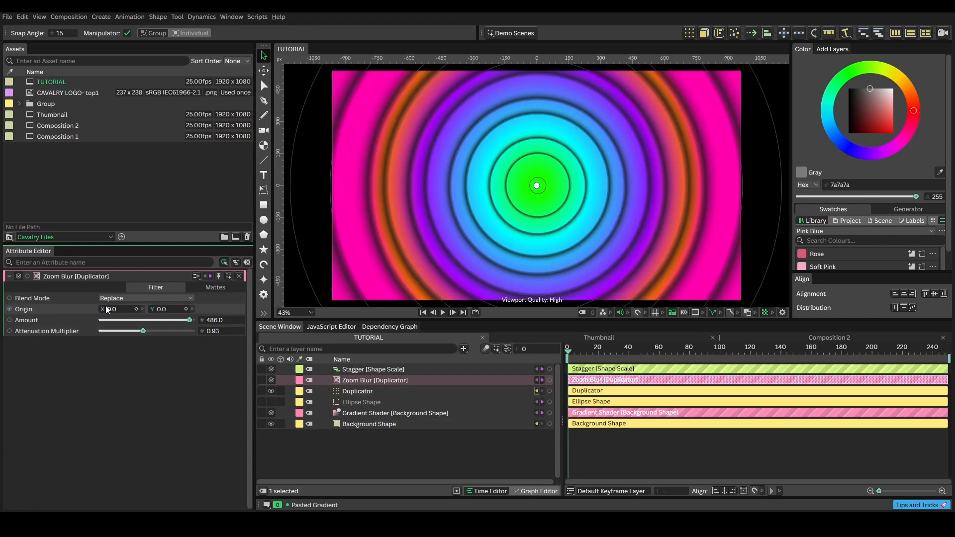
Set the Zoom Blur's blend mode to Normal and its X origin to -26, and preview the playback
{"action": "left_click", "coordinate": [139, 297]}
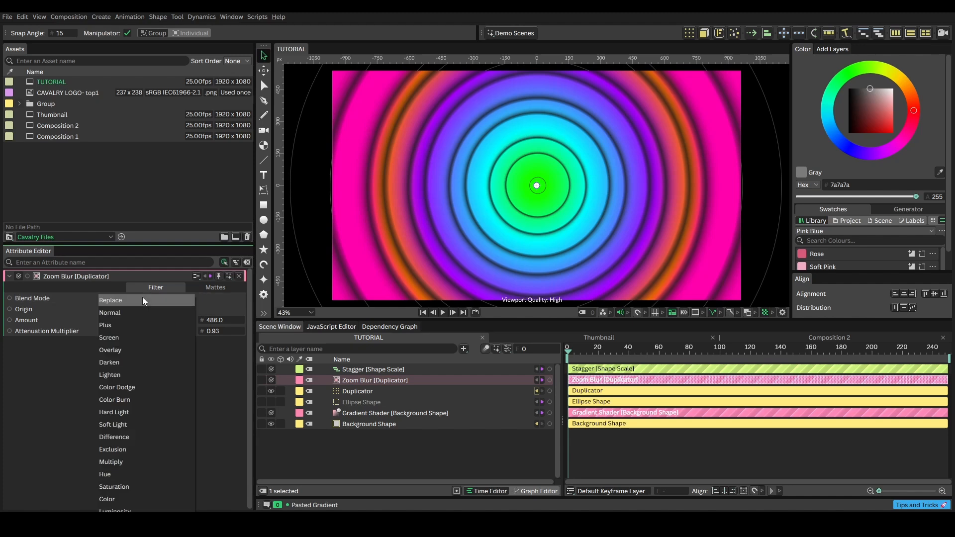
{"action": "left_click", "coordinate": [124, 313]}
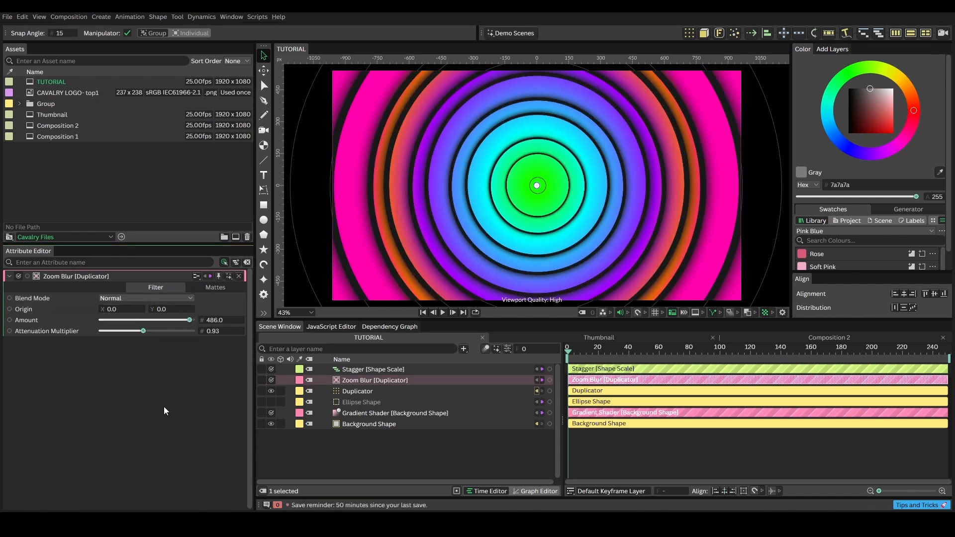
{"action": "left_click_drag", "start_coordinate": [104, 309], "coordinate": [405, 481]}
{"action": "key", "text": "space"}
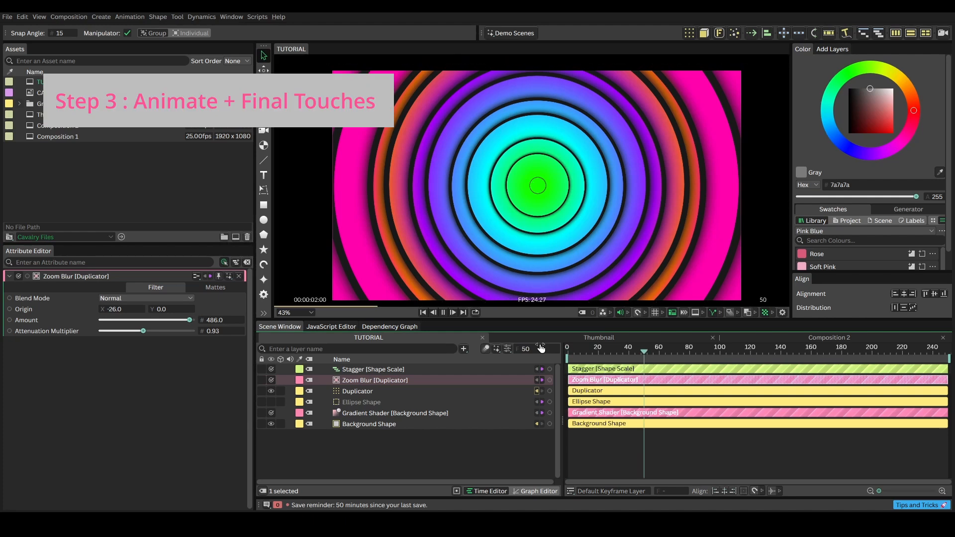
{"action": "key", "text": "space"}
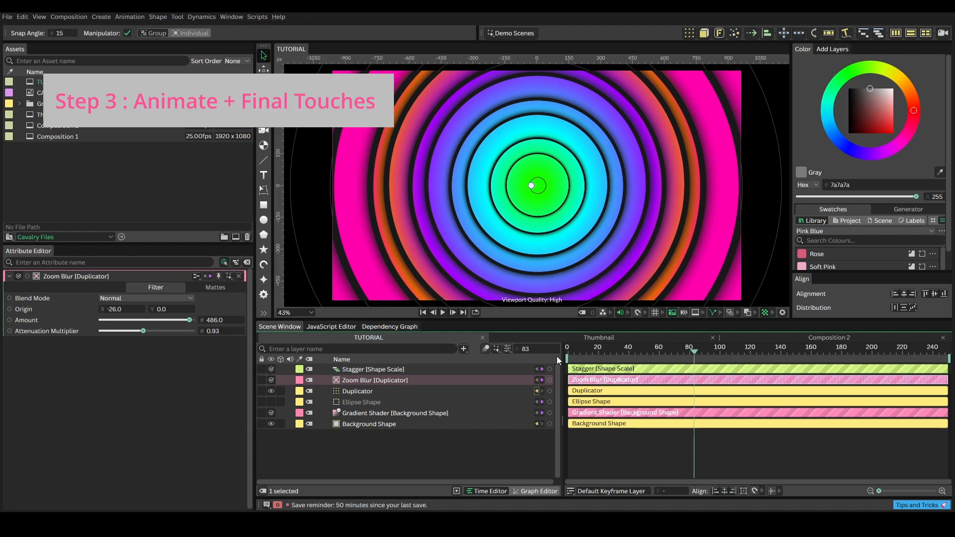
Keyframe the Duplicator's Z rotation from 0 at frame 0 to 360 at frame 247, and scale it to 0.91
{"action": "left_click_drag", "start_coordinate": [581, 349], "coordinate": [557, 350]}
{"action": "left_click", "coordinate": [354, 392]}
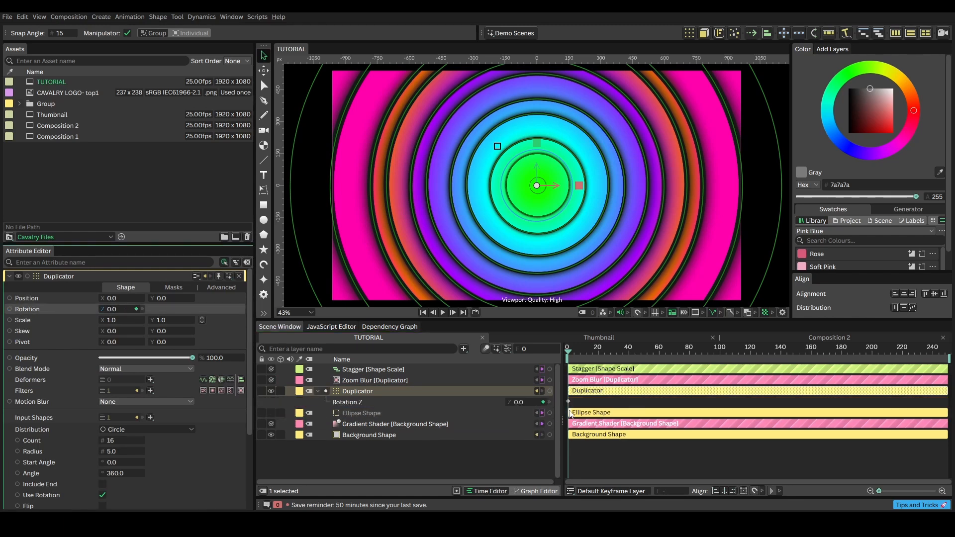
{"action": "left_click_drag", "start_coordinate": [570, 354], "coordinate": [914, 355]}
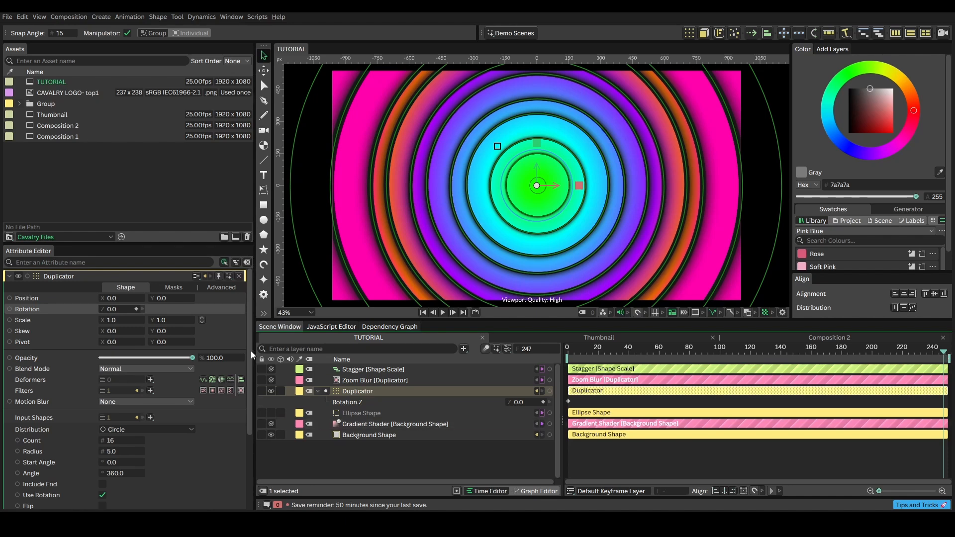
{"action": "left_click_drag", "start_coordinate": [119, 312], "coordinate": [276, 326]}
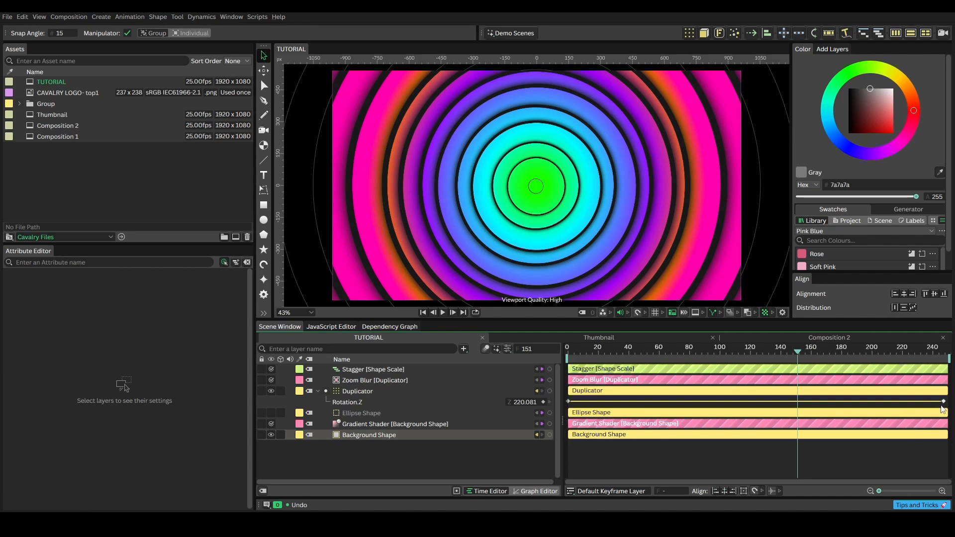
Move the Duplicator's end rotation keyframe to frame 63 and play the animation from the start
{"action": "left_click_drag", "start_coordinate": [943, 402], "coordinate": [677, 407]}
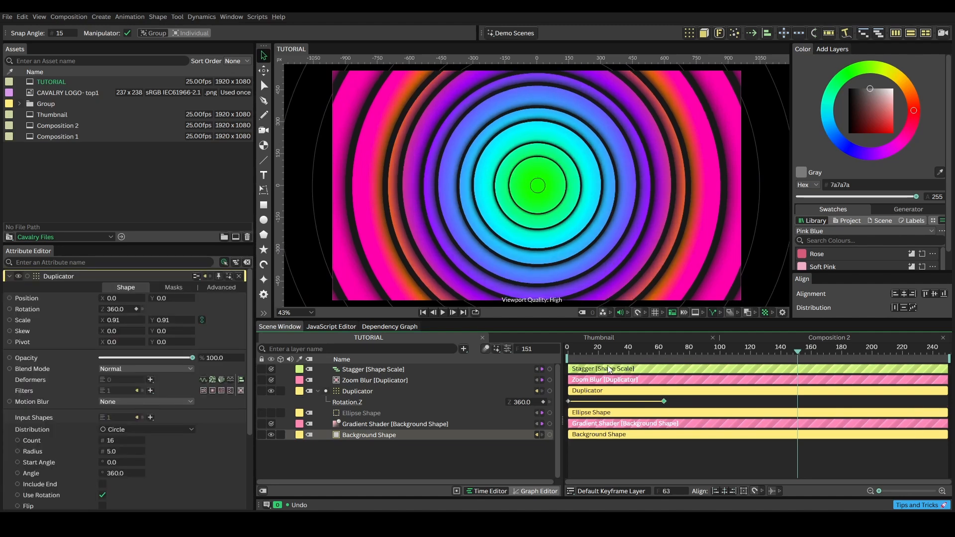
{"action": "left_click_drag", "start_coordinate": [600, 351], "coordinate": [552, 350]}
{"action": "key", "text": "space"}
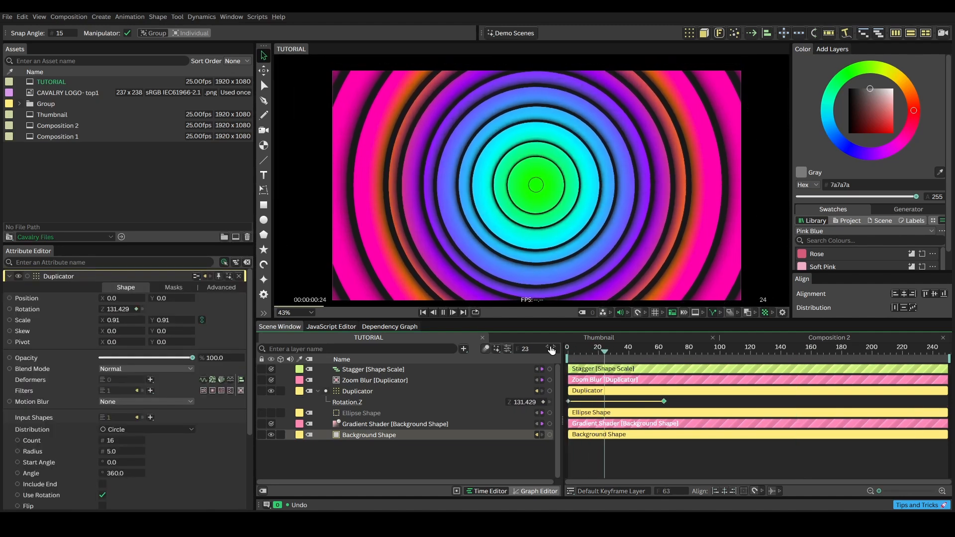
{"action": "key", "text": "space"}
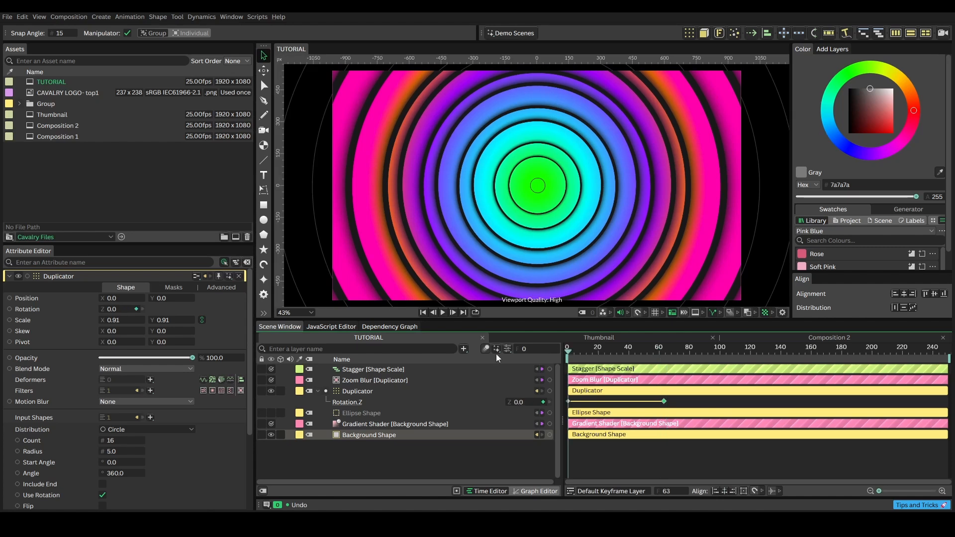
{"action": "key", "text": "space"}
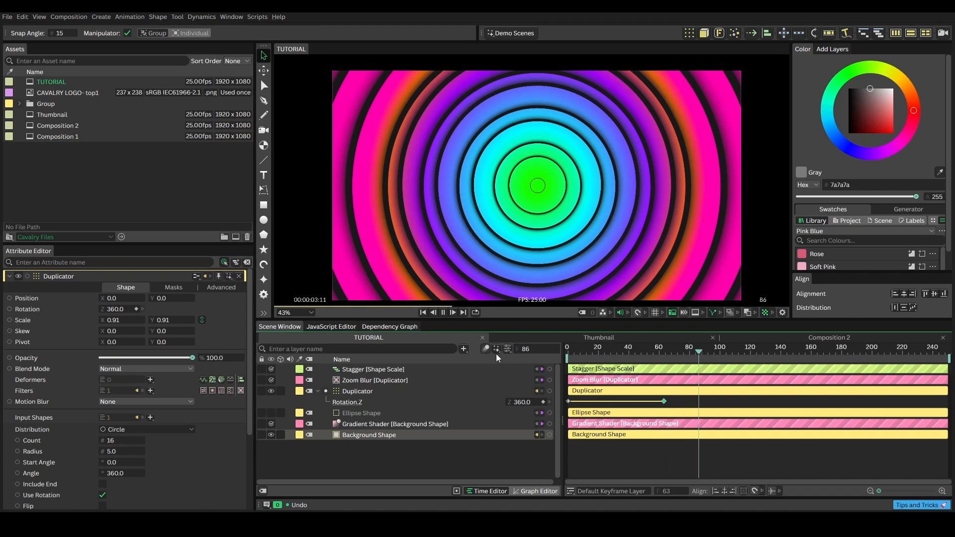
{"action": "key", "text": "space"}
Set both Duplicator rotation keyframes' Loop After option to Looping and play the animation from frame 0
{"action": "left_click", "coordinate": [663, 406]}
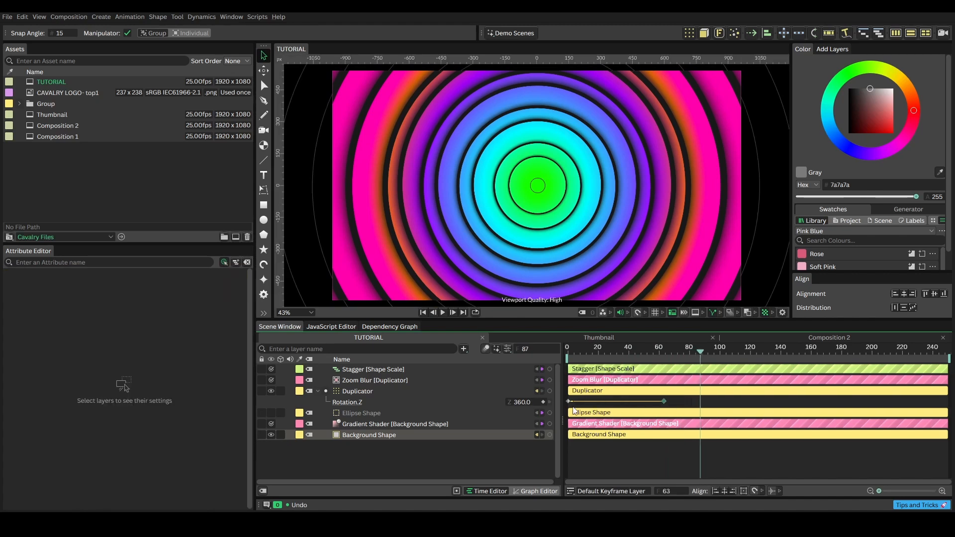
{"action": "left_click_drag", "start_coordinate": [574, 408], "coordinate": [565, 408]}
{"action": "right_click", "coordinate": [665, 406]}
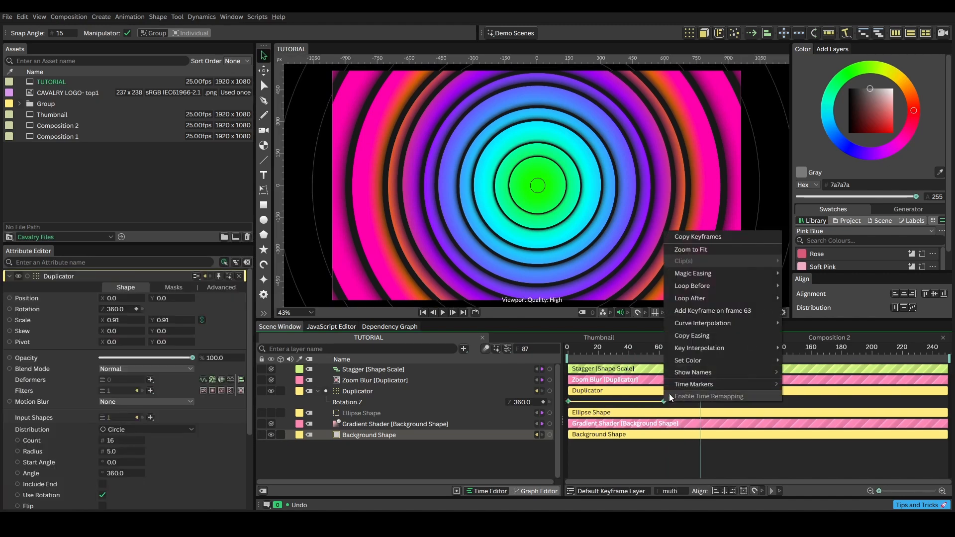
{"action": "mouse_move", "coordinate": [709, 286]}
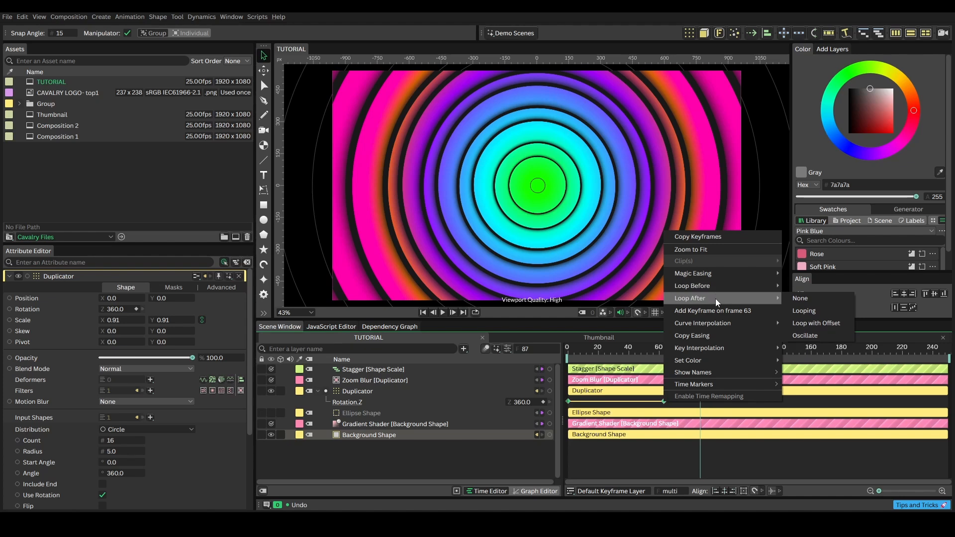
{"action": "left_click", "coordinate": [797, 312]}
{"action": "left_click_drag", "start_coordinate": [608, 353], "coordinate": [544, 353]}
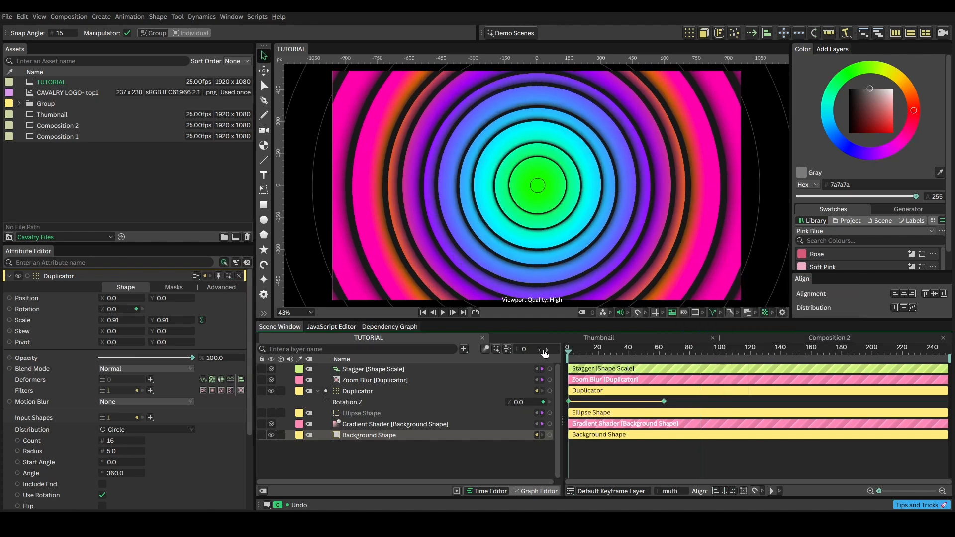
{"action": "key", "text": "space"}
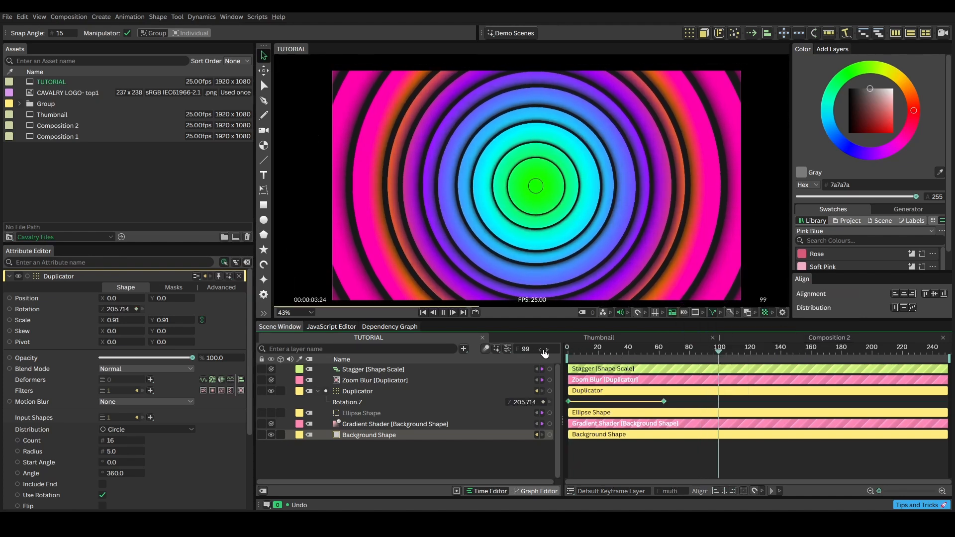